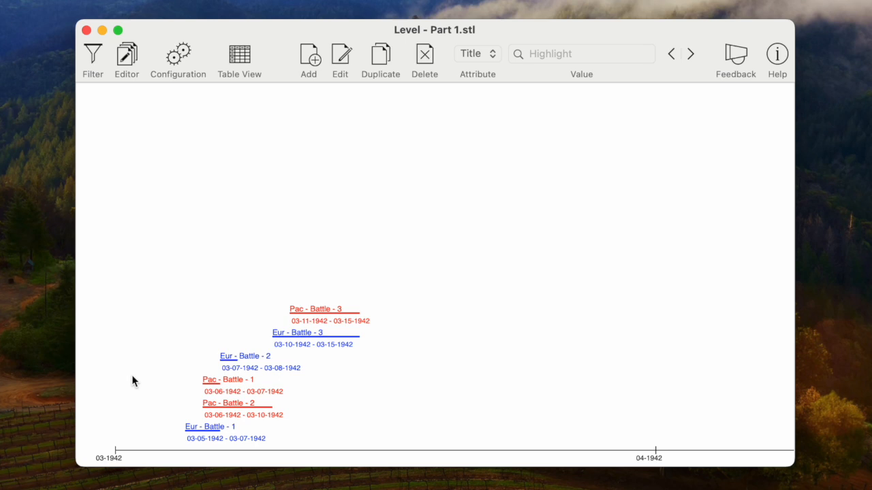
# Examine the European and Pacific battle events on the timeline by selecting them one at a time.
pyautogui.click(194, 437)
pyautogui.click(235, 360)
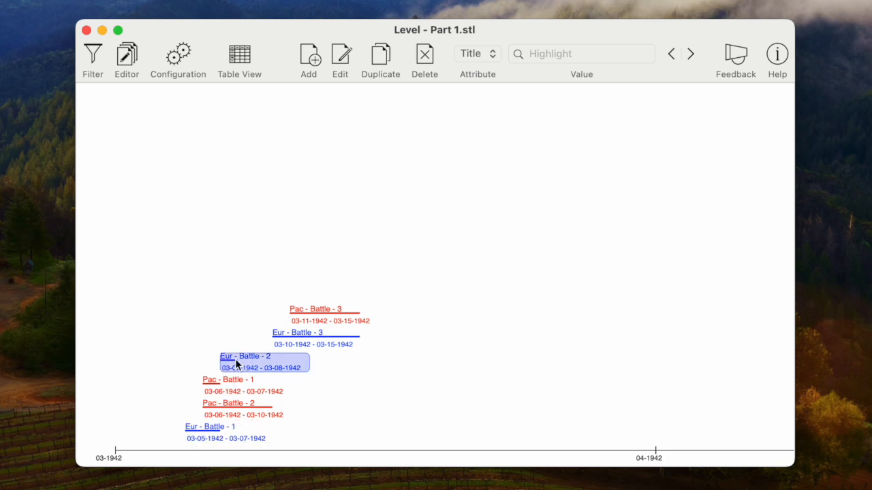
pyautogui.click(291, 337)
pyautogui.click(227, 407)
pyautogui.click(217, 385)
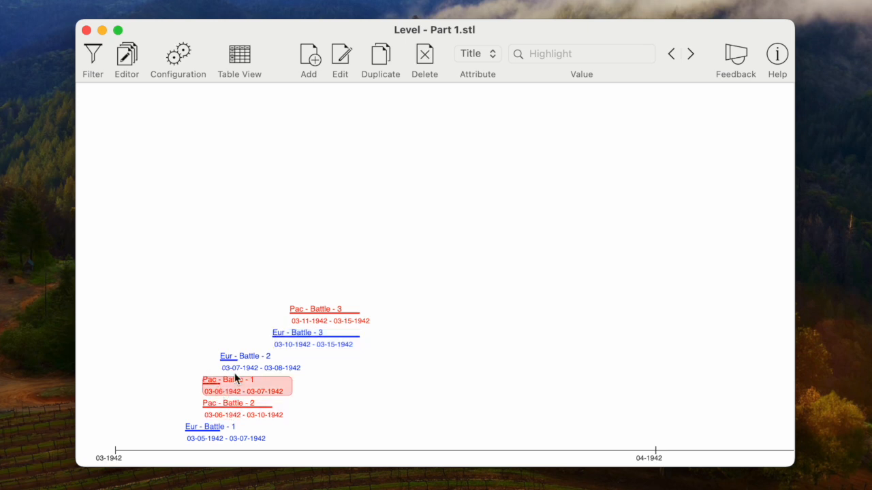
pyautogui.click(306, 309)
pyautogui.click(440, 288)
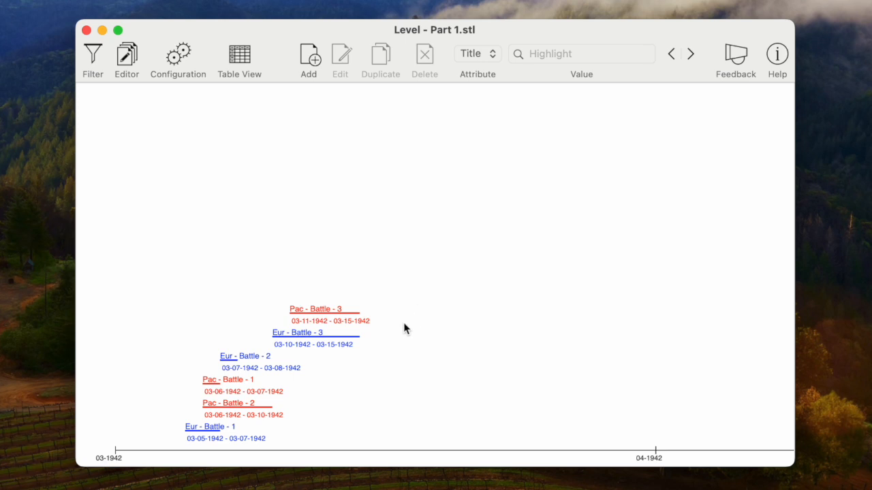
# From the Eur - Battle - 1 record, create a new level named European Campaign with value 30.
pyautogui.doubleClick(205, 437)
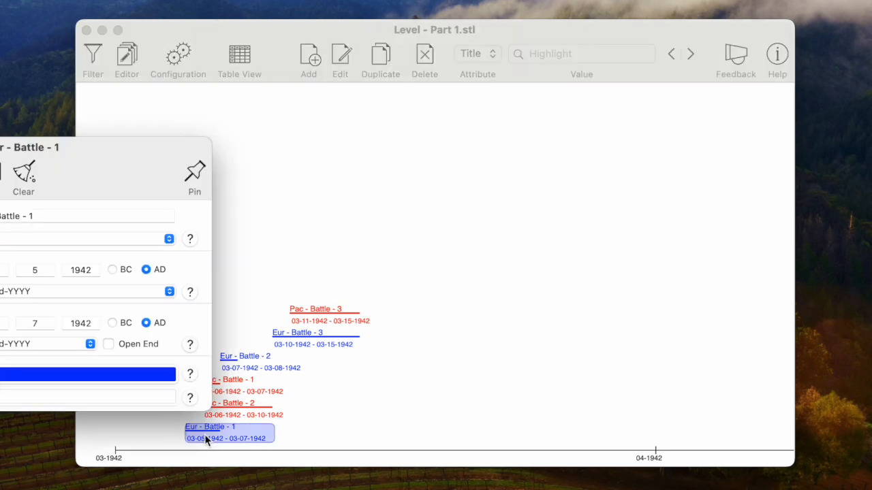
pyautogui.moveTo(121, 172); pyautogui.dragTo(443, 158)
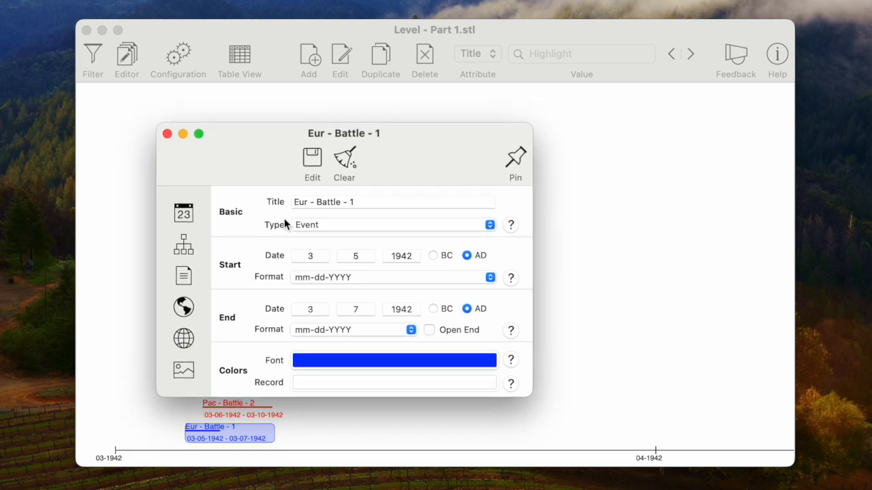
pyautogui.click(184, 247)
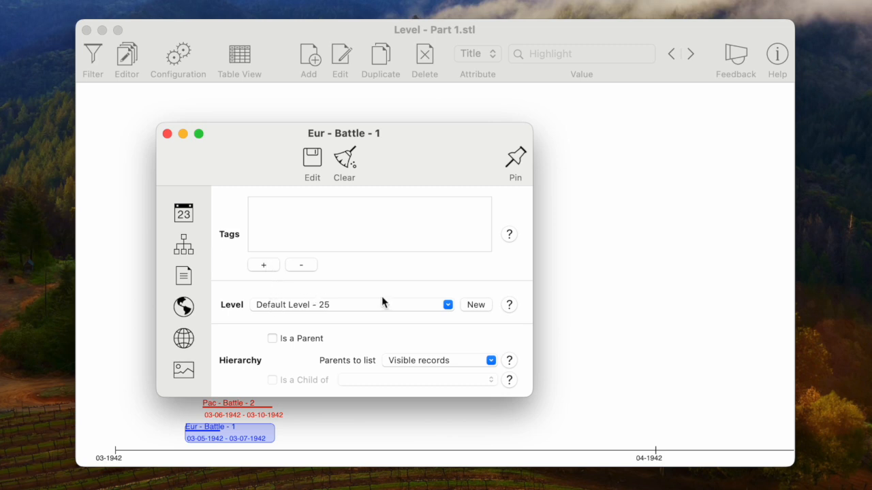
pyautogui.click(449, 306)
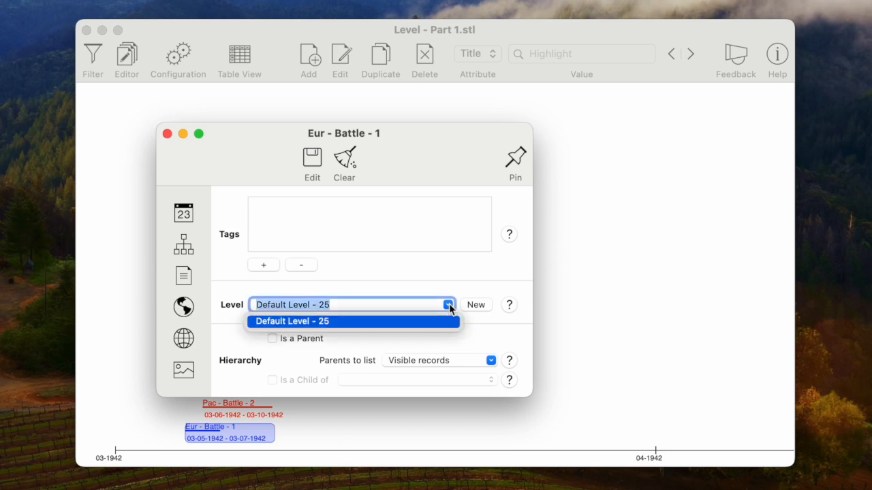
pyautogui.click(449, 305)
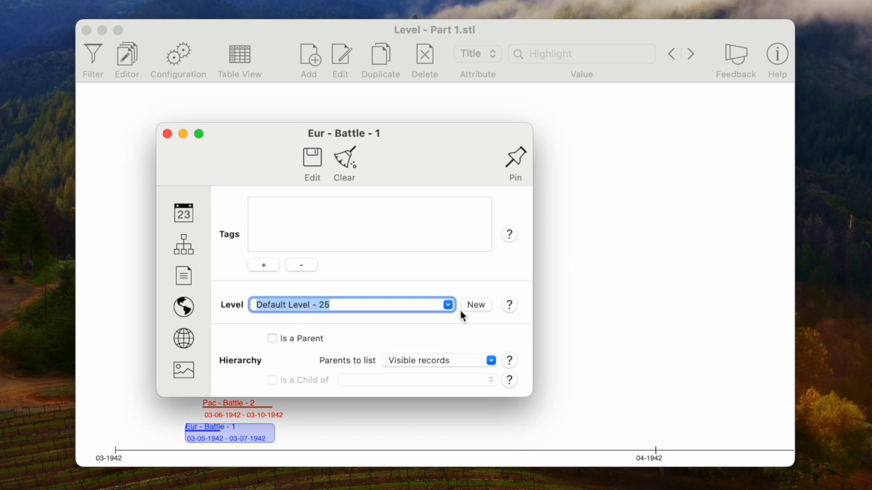
pyautogui.click(474, 305)
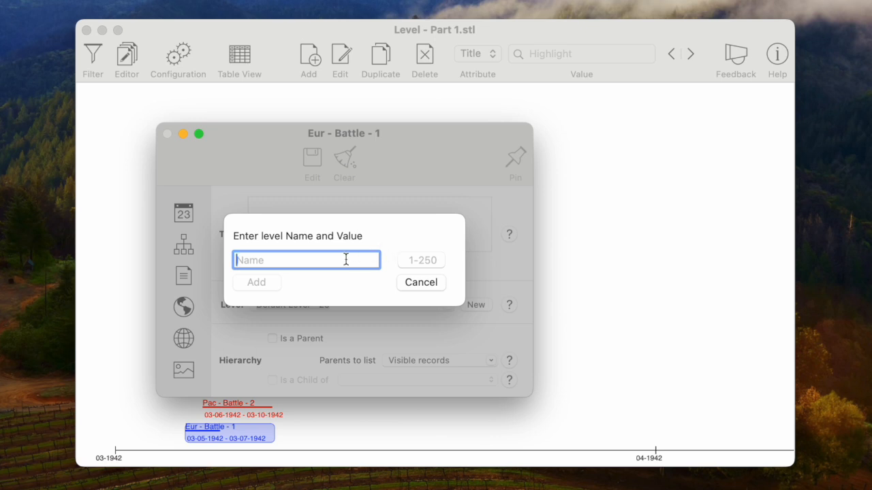
pyautogui.write('European Campaign')
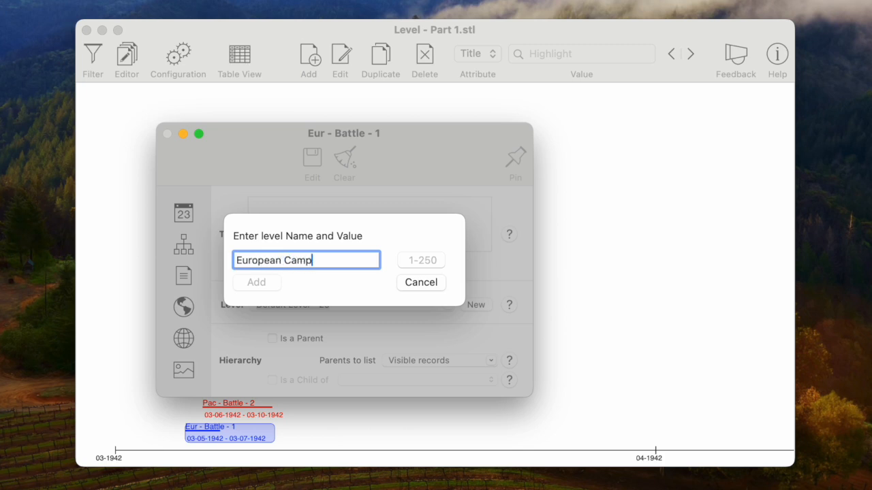
pyautogui.press('Tab')
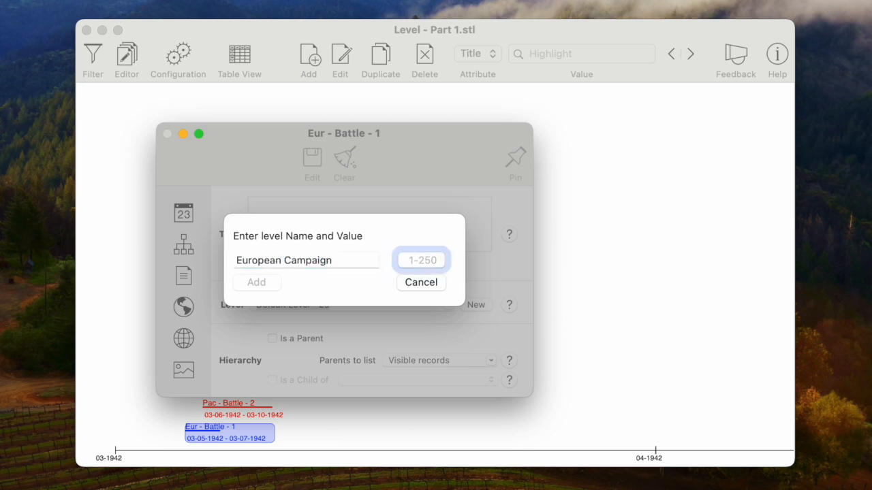
pyautogui.write('30')
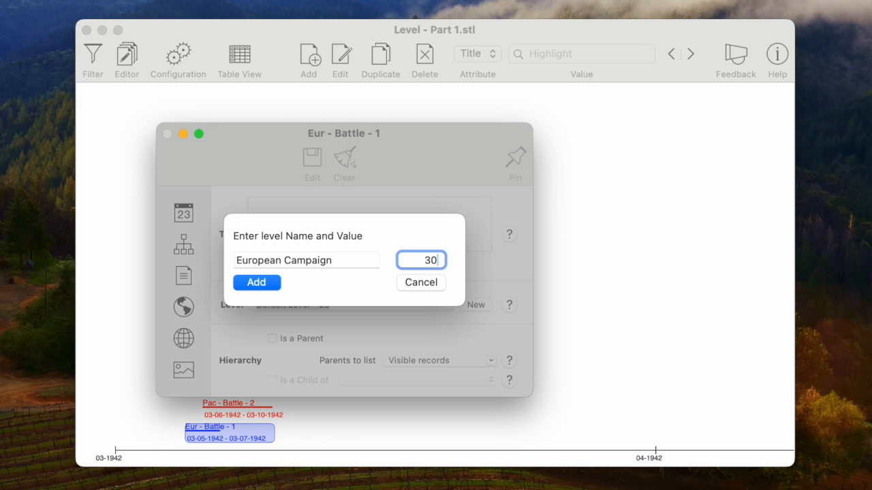
pyautogui.click(265, 283)
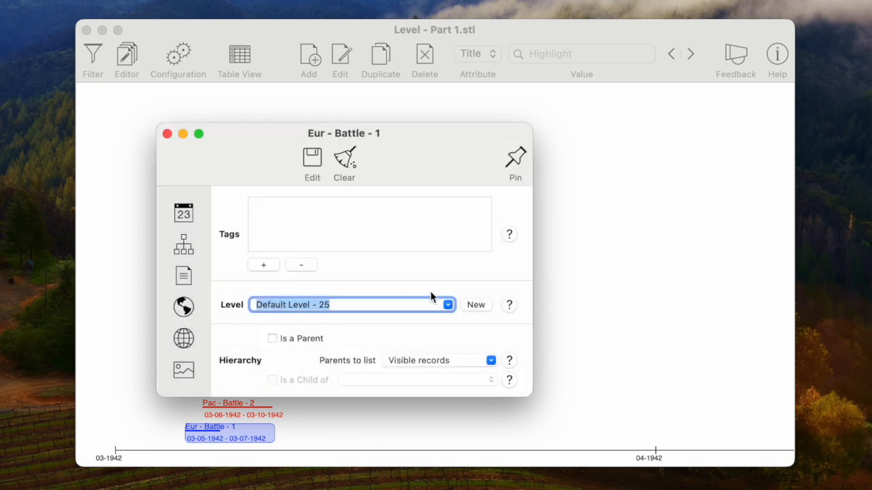
# Assign the European Campaign - 30 level to Eur - Battle - 1 and save the record.
pyautogui.click(446, 305)
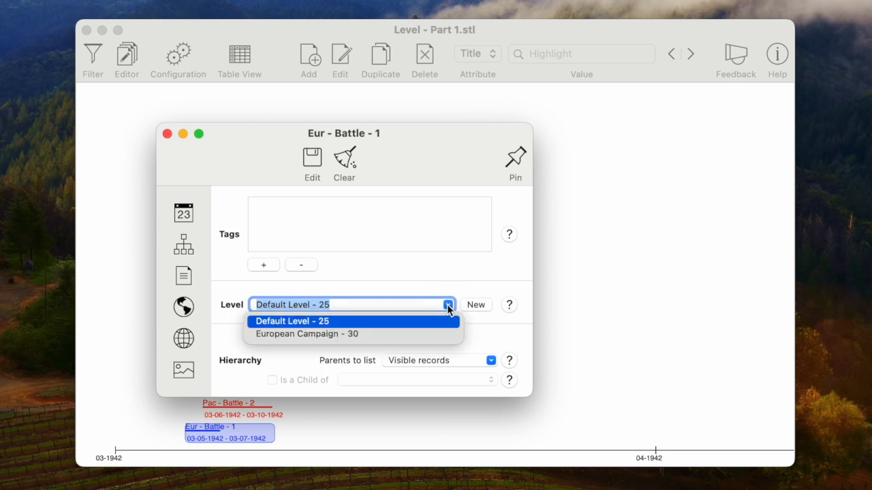
pyautogui.click(403, 340)
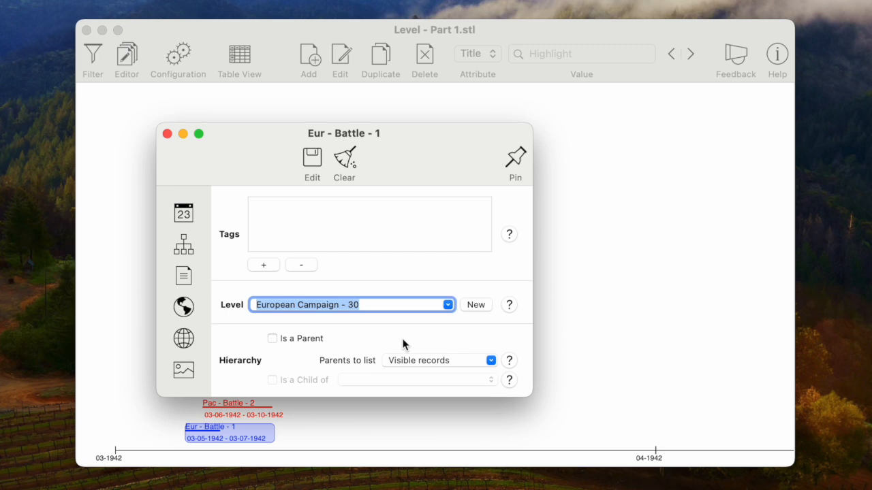
pyautogui.click(312, 165)
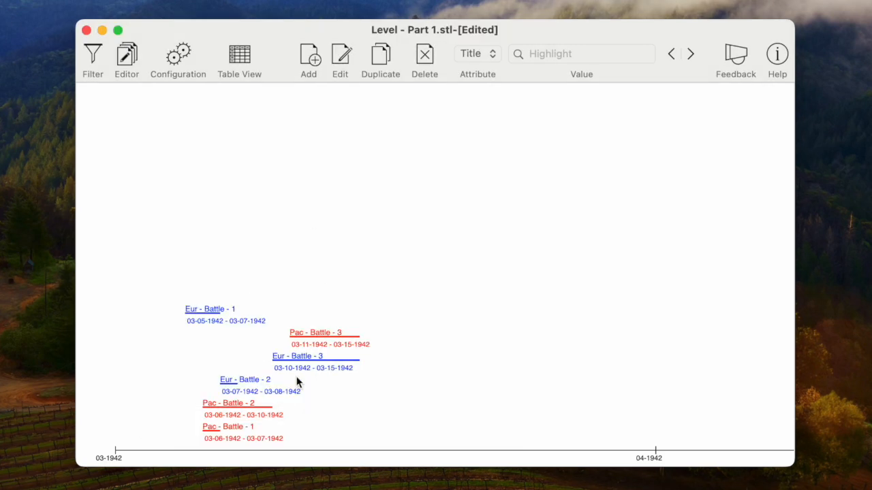
# Set the level of Eur - Battle - 2 to European Campaign - 30 and save the record.
pyautogui.doubleClick(253, 385)
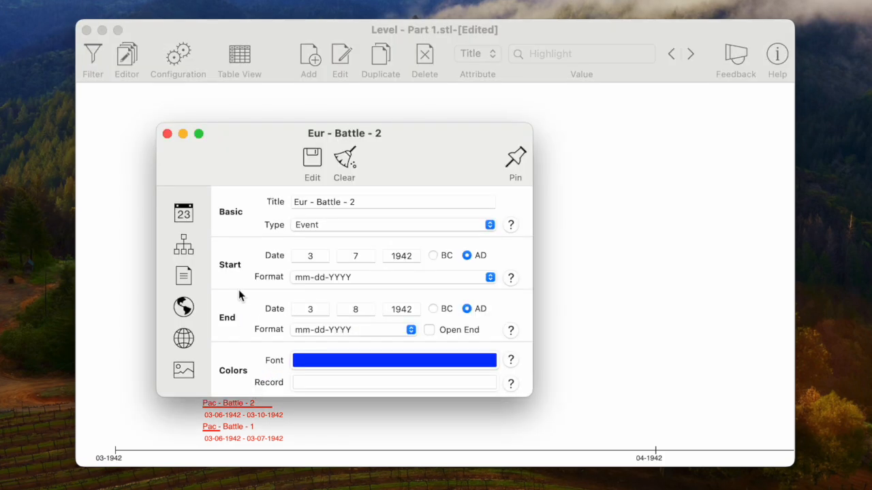
pyautogui.click(189, 252)
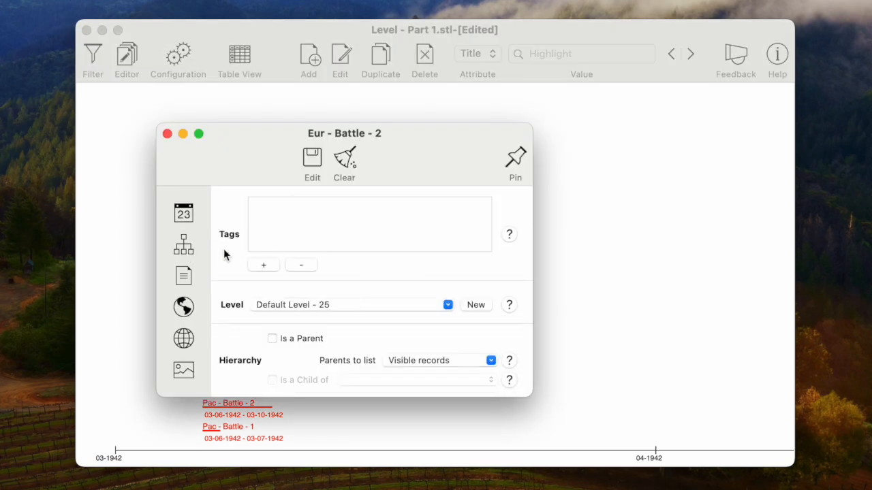
pyautogui.click(447, 306)
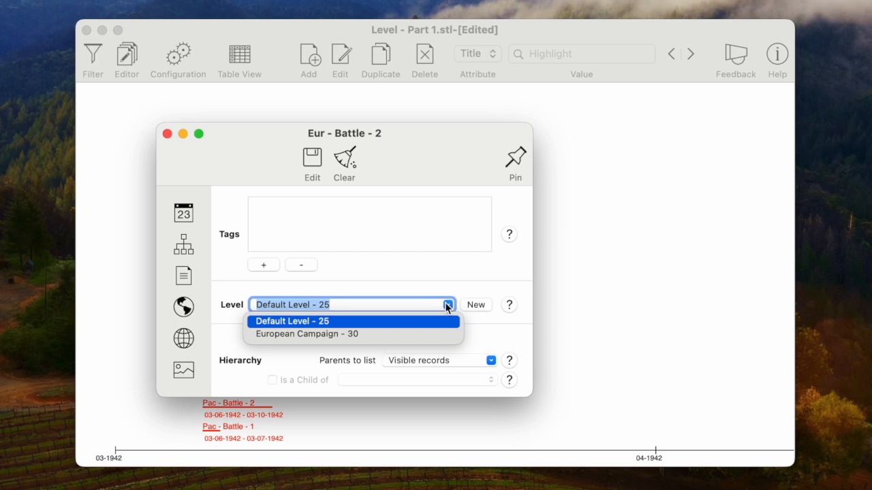
pyautogui.click(404, 335)
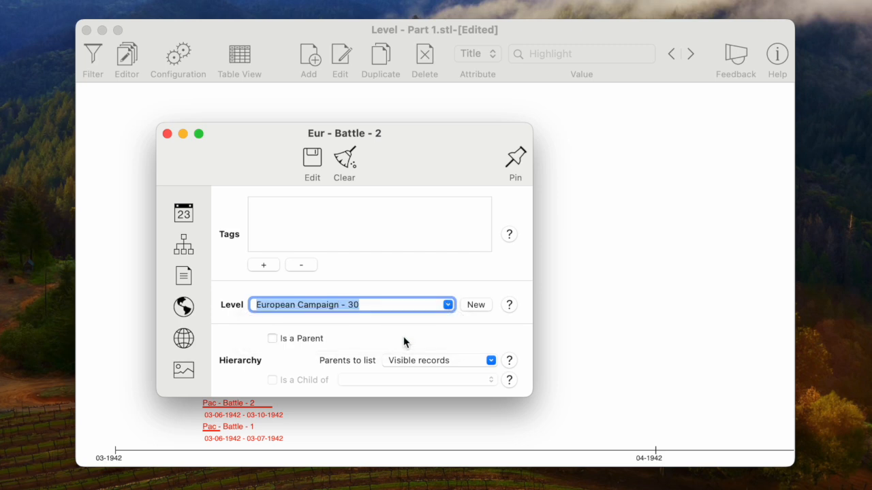
pyautogui.click(313, 162)
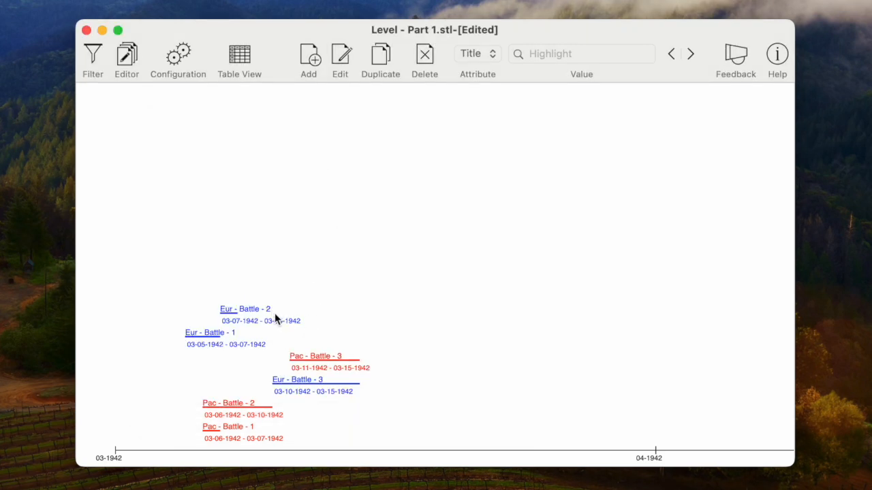
# Set the level of Eur - Battle - 3 to European Campaign - 30 and save the record.
pyautogui.doubleClick(302, 381)
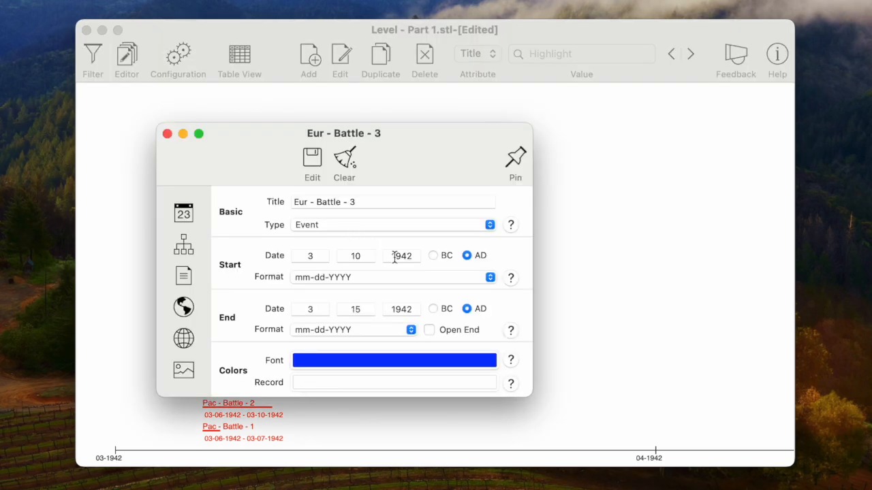
pyautogui.click(189, 245)
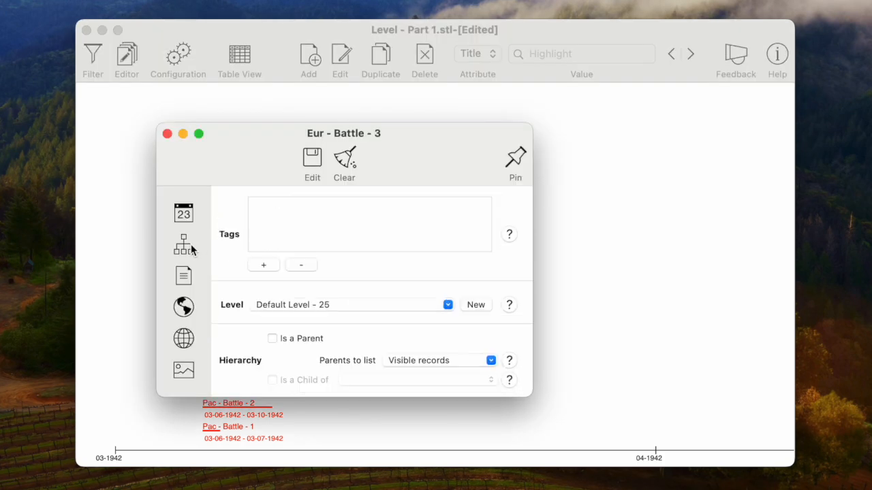
pyautogui.click(447, 305)
pyautogui.click(426, 334)
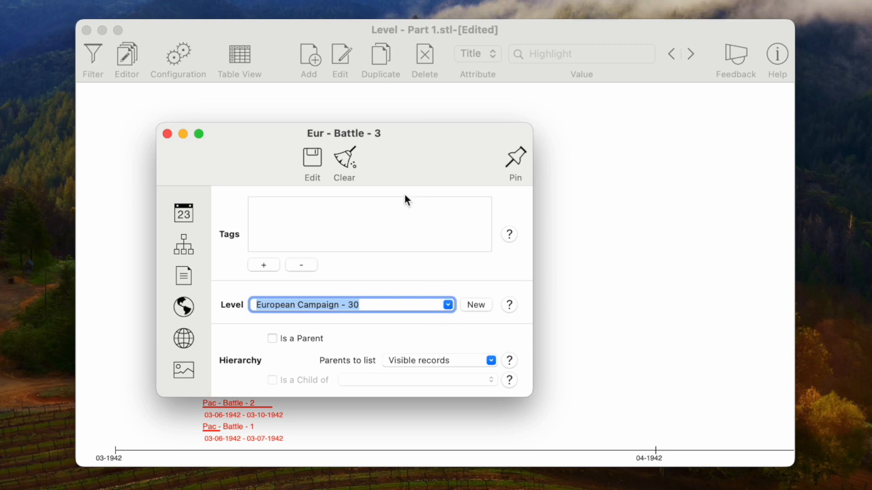
pyautogui.click(312, 157)
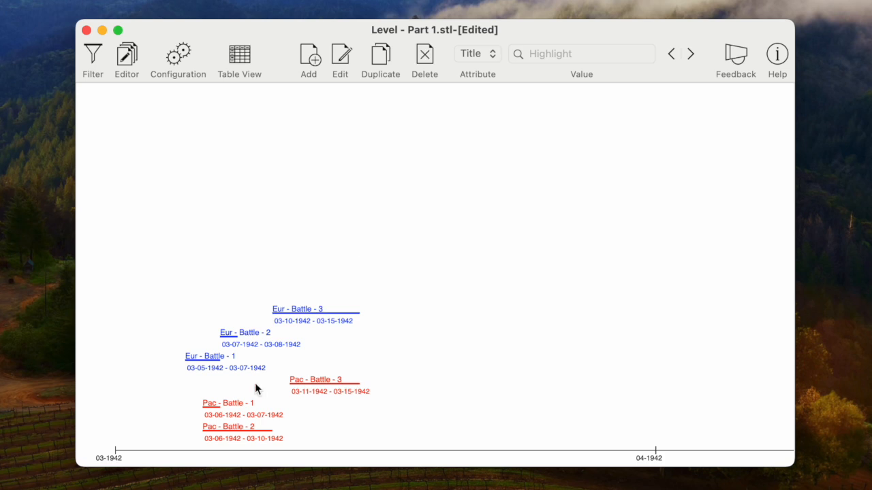
# From the Pac - Battle - 1 record, create a new level named Pacific Campaign with value 35.
pyautogui.doubleClick(233, 415)
pyautogui.click(191, 250)
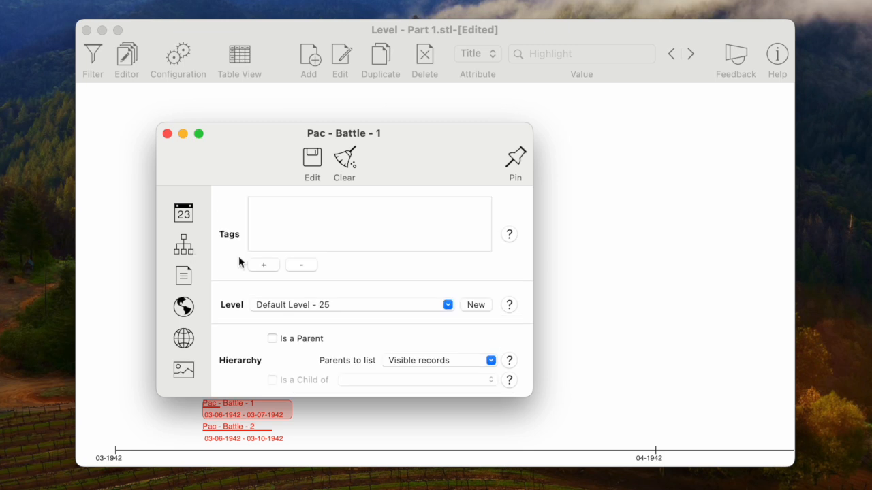
pyautogui.click(475, 305)
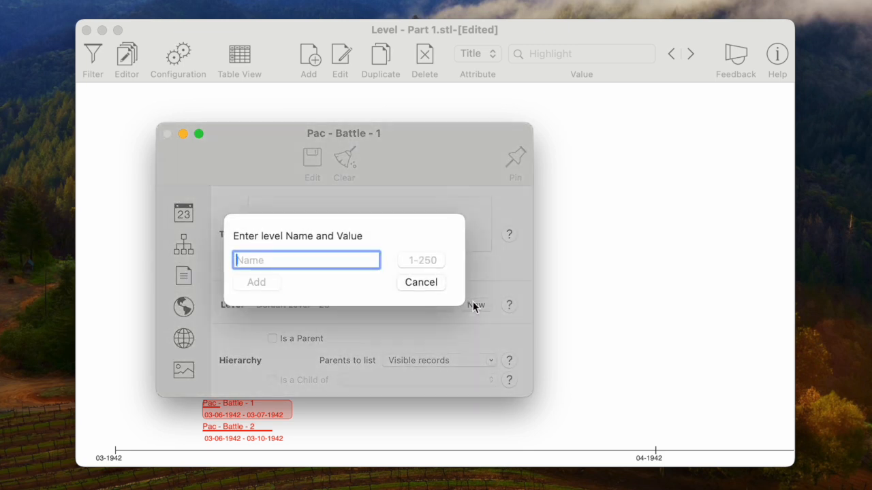
pyautogui.write('Pacific Campaign')
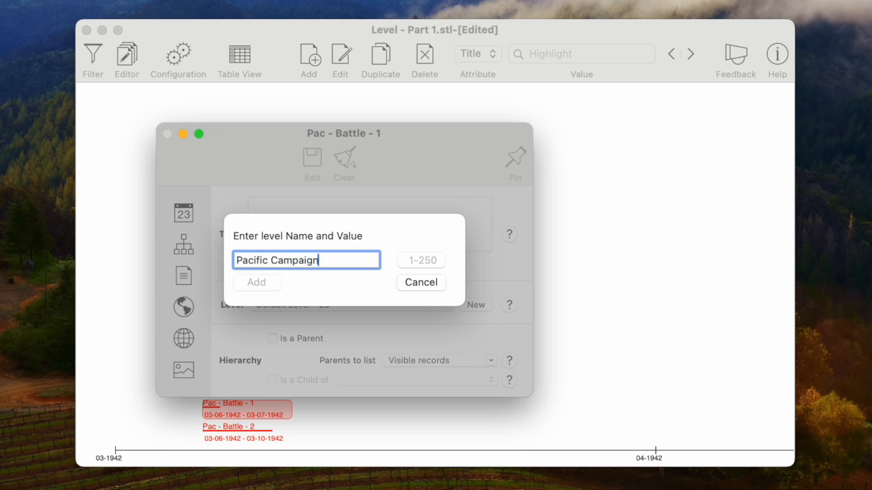
pyautogui.click(429, 262)
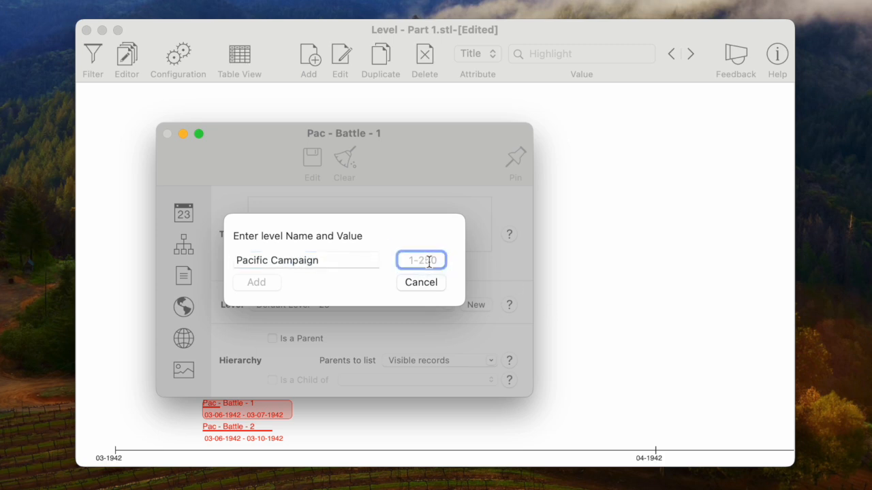
pyautogui.write('35')
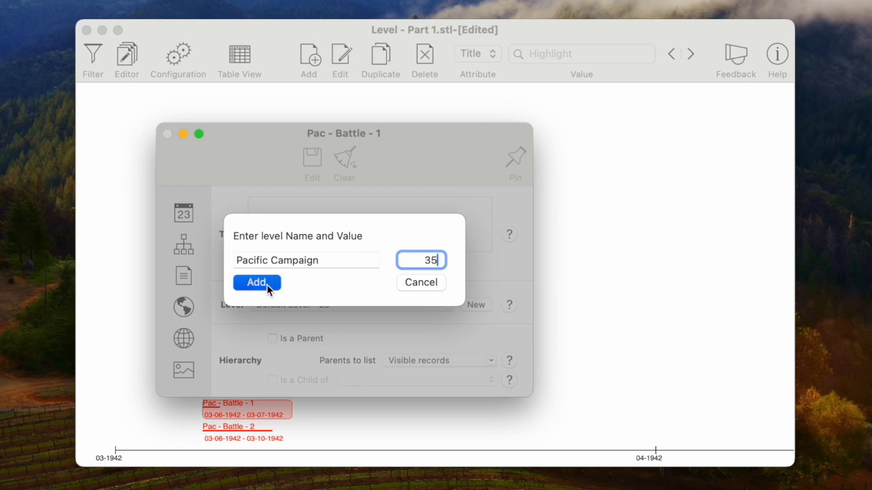
pyautogui.click(256, 283)
# Assign the Pacific Campaign - 35 level to Pac - Battle - 1 and save the record.
pyautogui.click(446, 304)
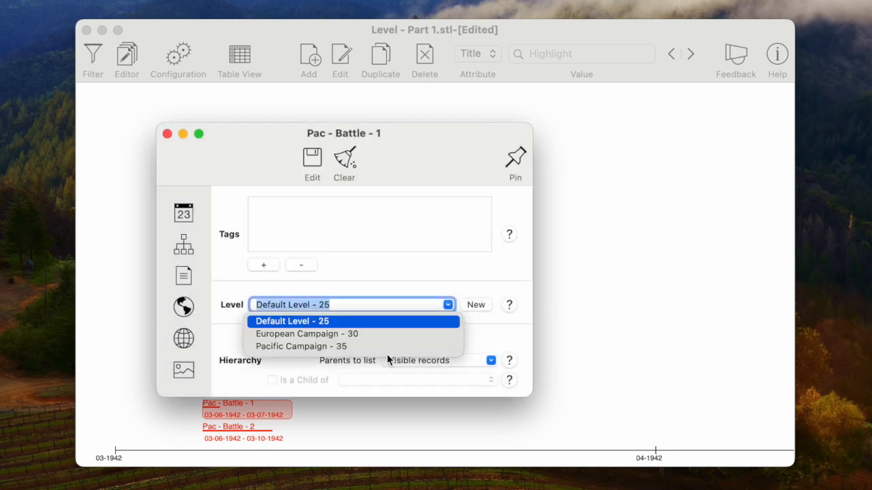
pyautogui.click(385, 349)
pyautogui.click(311, 158)
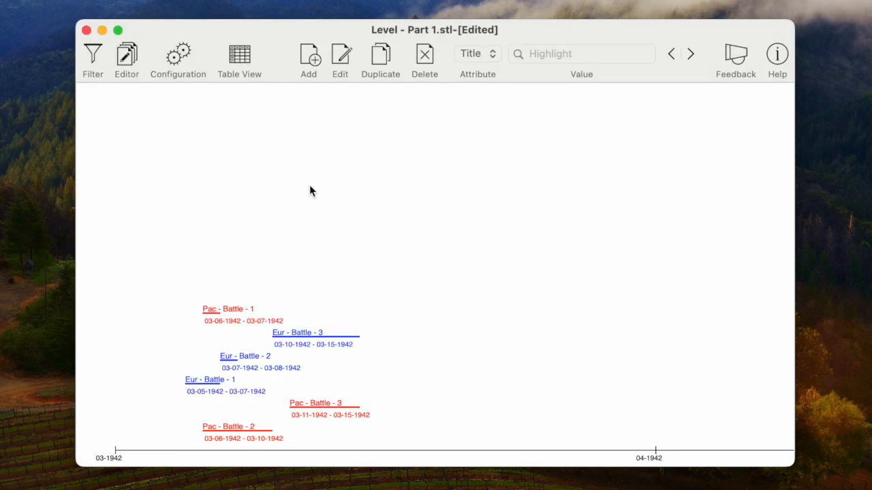
# Set the level of Pac - Battle - 3 to Pacific Campaign - 35 and save the record.
pyautogui.doubleClick(317, 413)
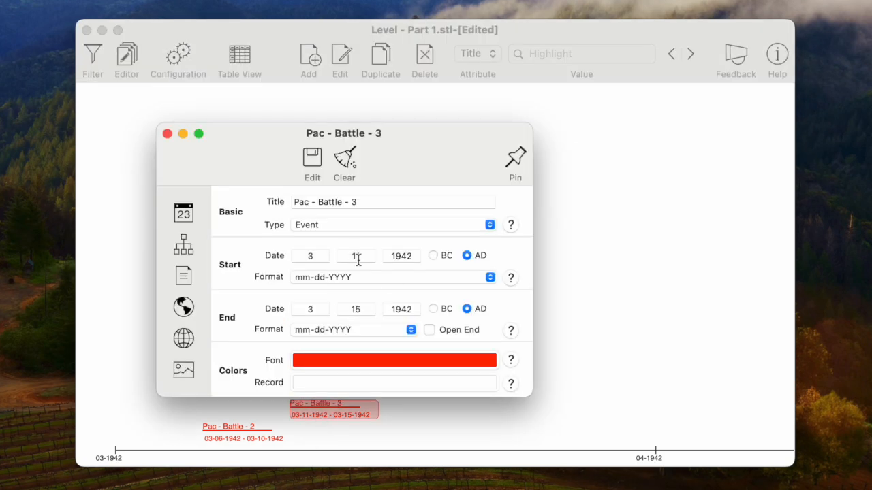
pyautogui.click(183, 244)
pyautogui.click(446, 304)
pyautogui.click(406, 344)
pyautogui.click(312, 158)
# Set the level of Pac - Battle - 2 to Pacific Campaign - 35 and save the record.
pyautogui.doubleClick(243, 429)
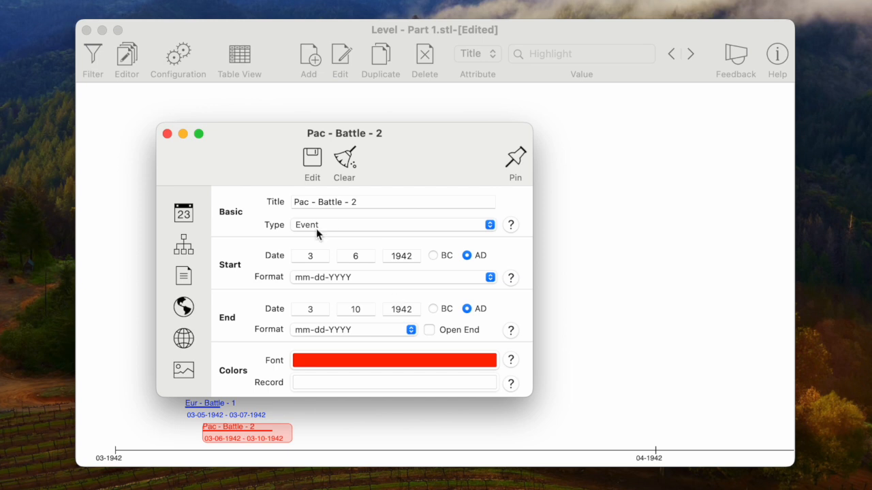
pyautogui.click(188, 250)
pyautogui.click(447, 304)
pyautogui.click(400, 346)
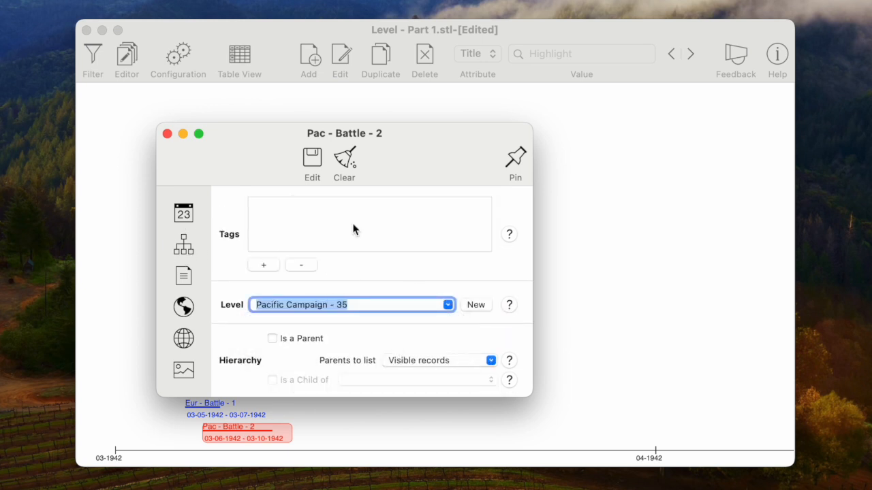
pyautogui.click(312, 160)
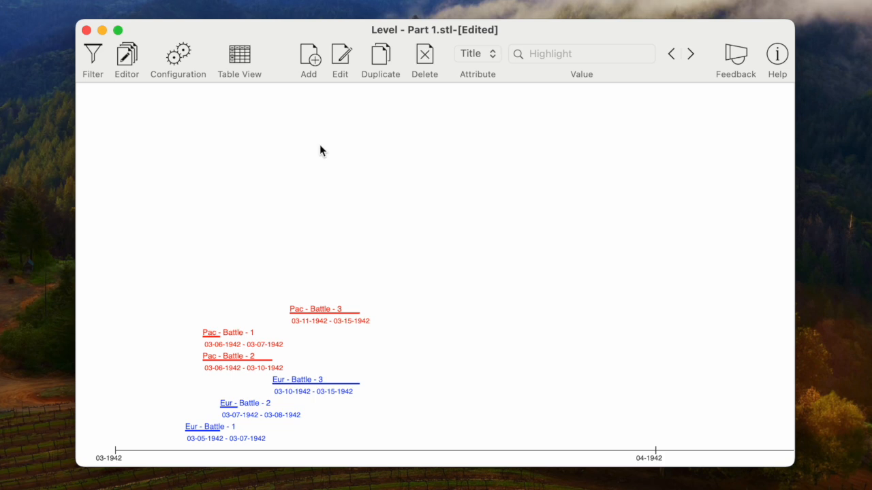
# Try sorting the timeline levels in ascending order, restore descending order, and close the configuration.
pyautogui.click(182, 57)
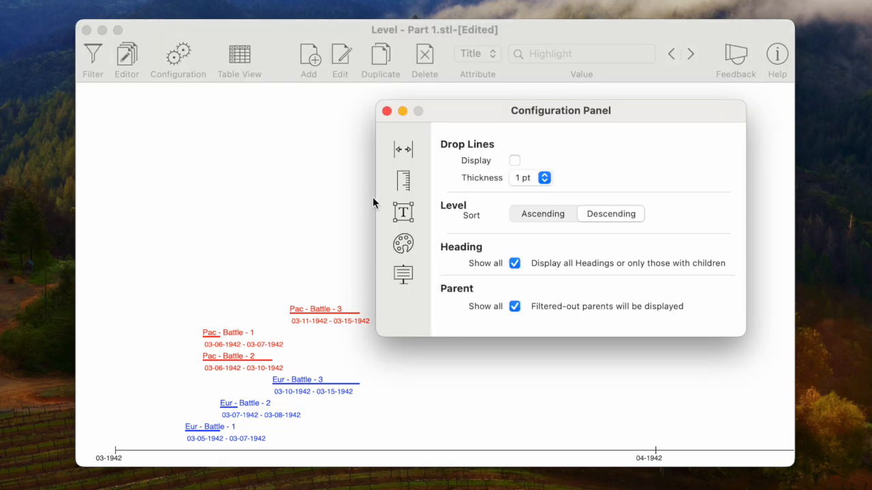
pyautogui.click(555, 218)
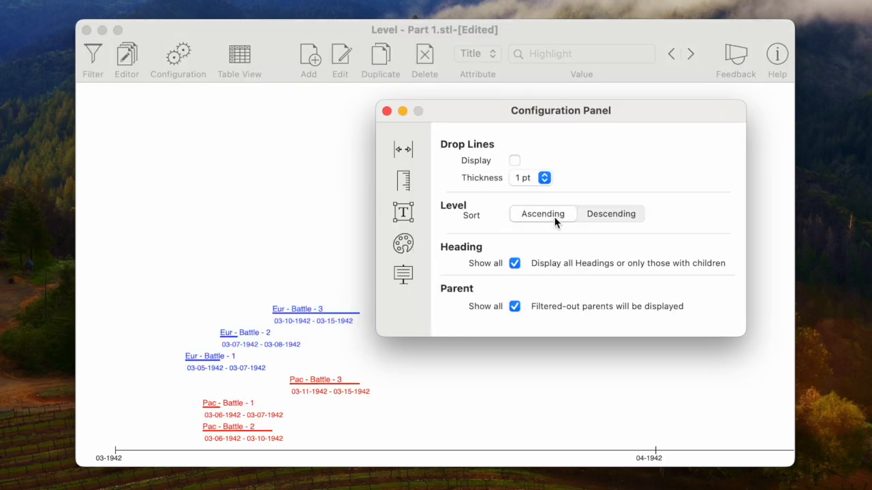
pyautogui.click(598, 218)
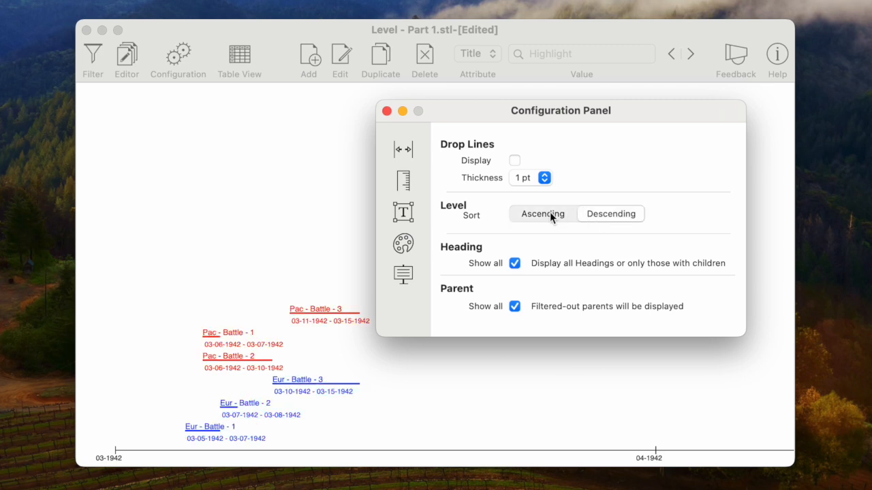
pyautogui.click(386, 111)
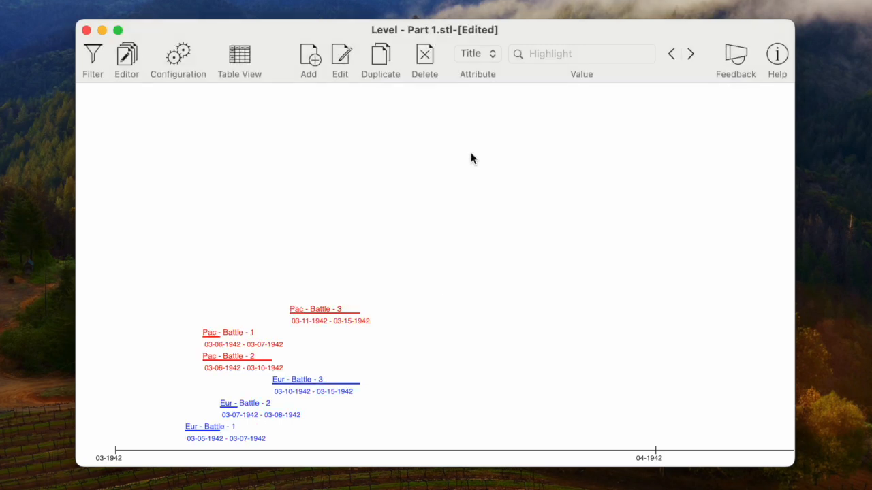